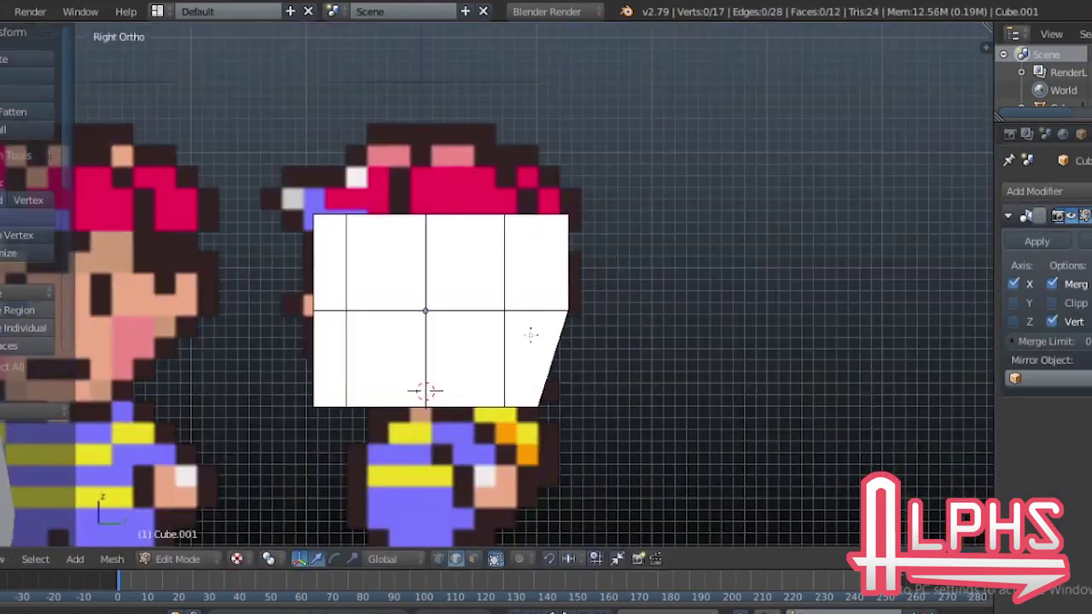
Step: Pull the chin vertices up to the sprite's jawline, then widen the jaw to match the front sprite
right_click(425, 406)
middle_click_drag(378, 370, 417, 220)
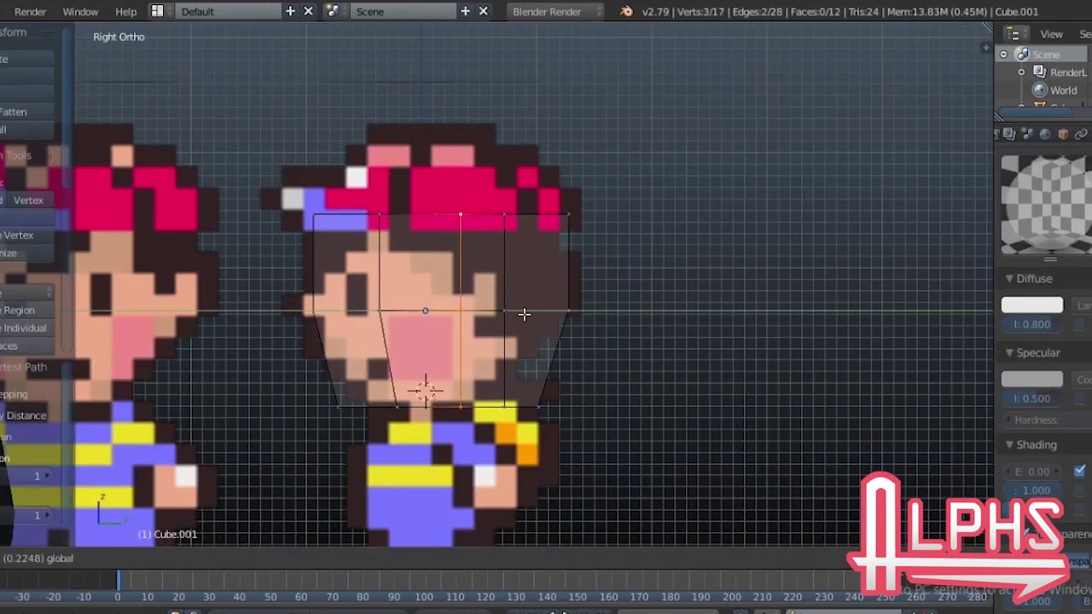
key("KP_1")
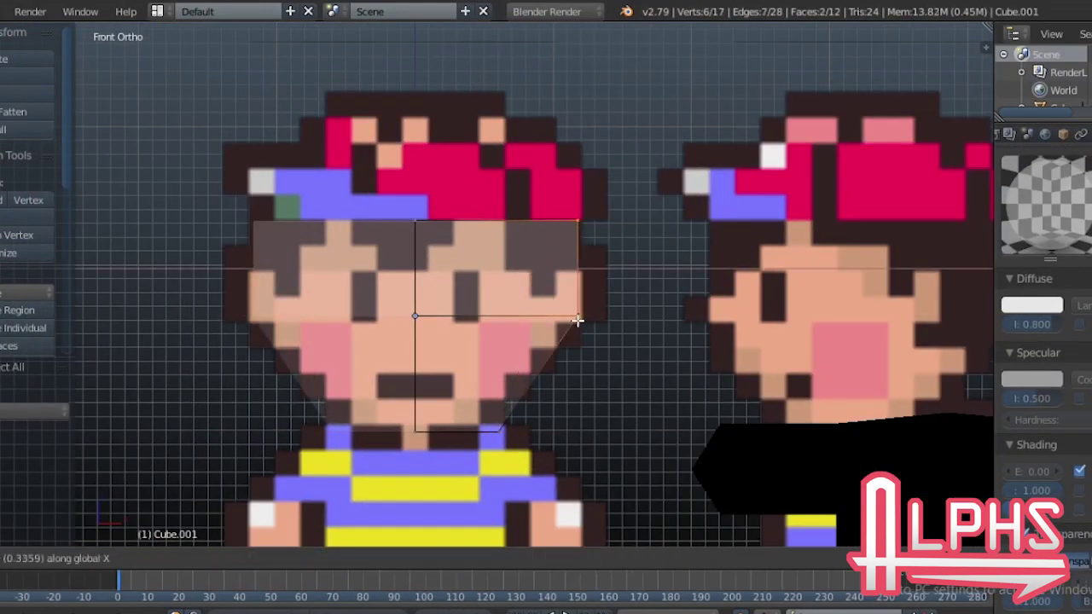
middle_click_drag(577, 320, 634, 438)
Step: Adjust the head's height to the side sprite and check the rounded shape from the front
key("KP_3")
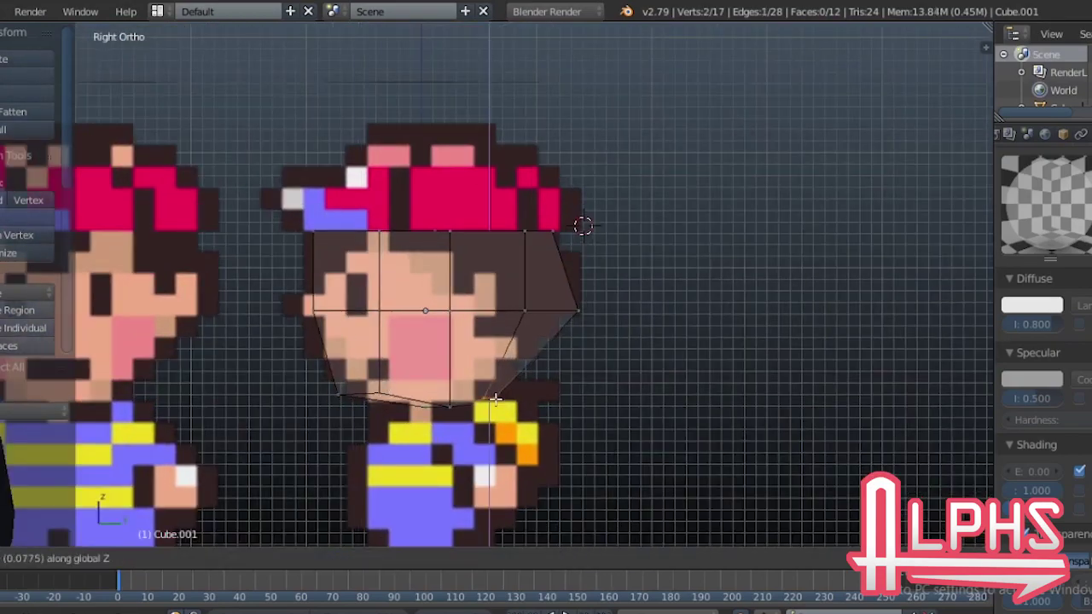
middle_click_drag(495, 398, 531, 432)
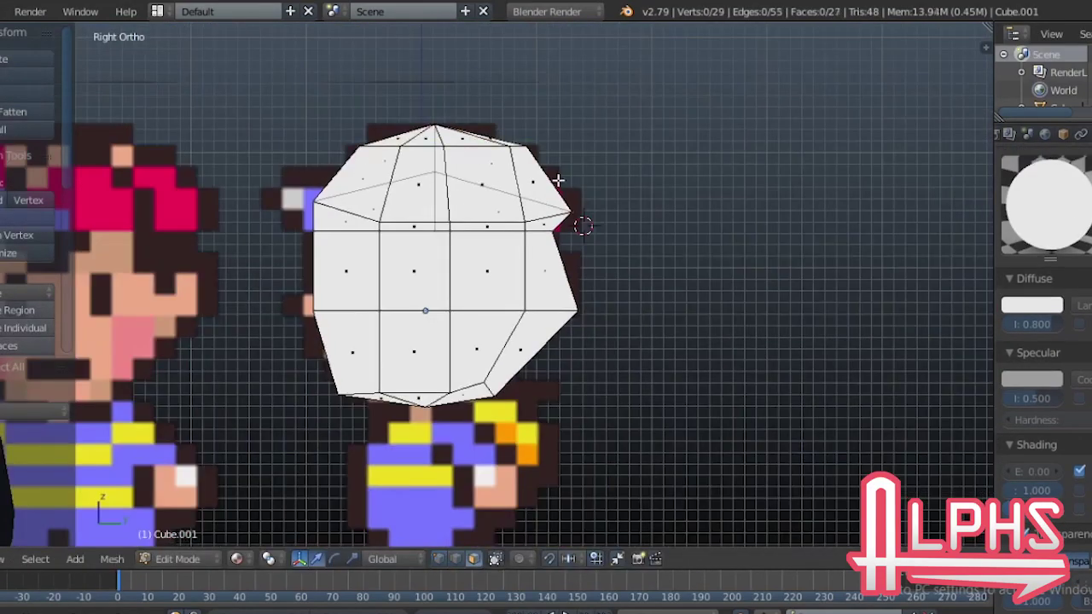
middle_click_drag(558, 180, 510, 243)
key("KP_1")
key("Tab")
Step: Return to editing the head mesh and zoom in on it
left_click(619, 256)
scroll(491, 330, "up", 3)
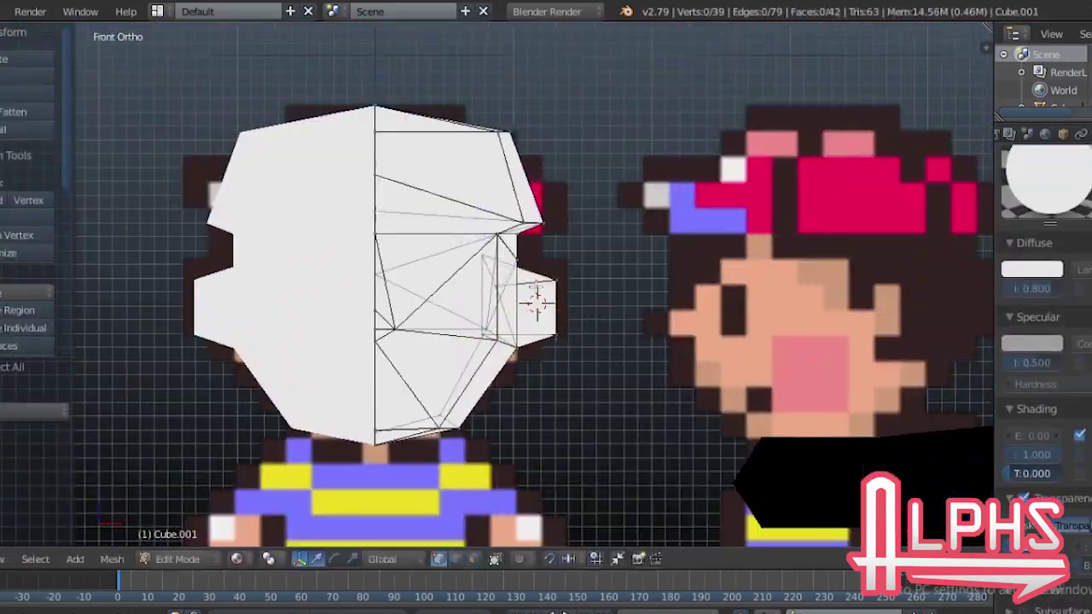
Step: Orbit around the low-poly head to inspect its 3D shape
middle_click_drag(511, 324, 484, 364)
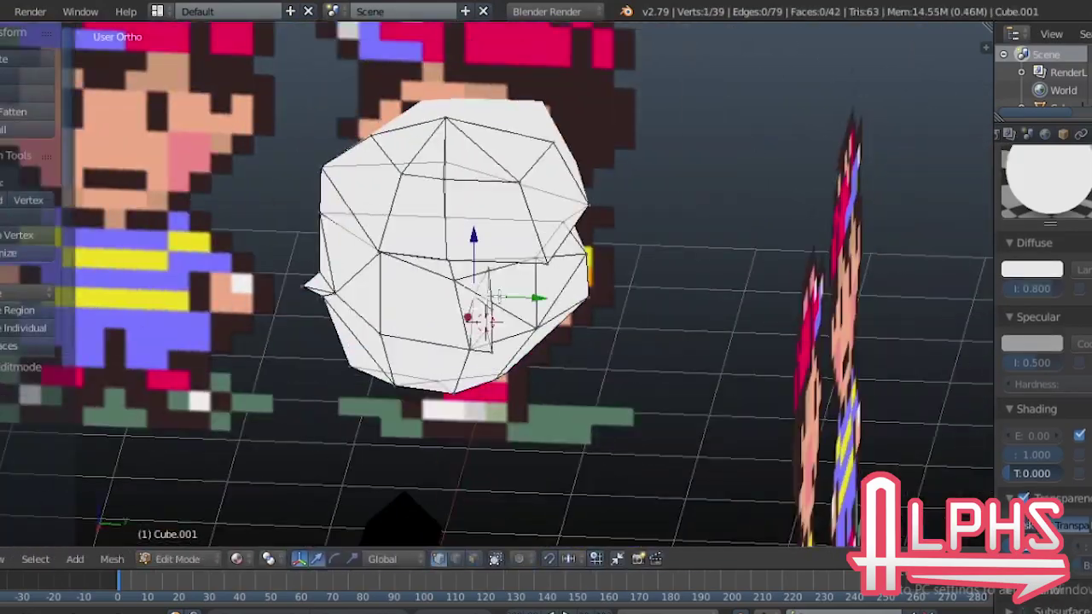